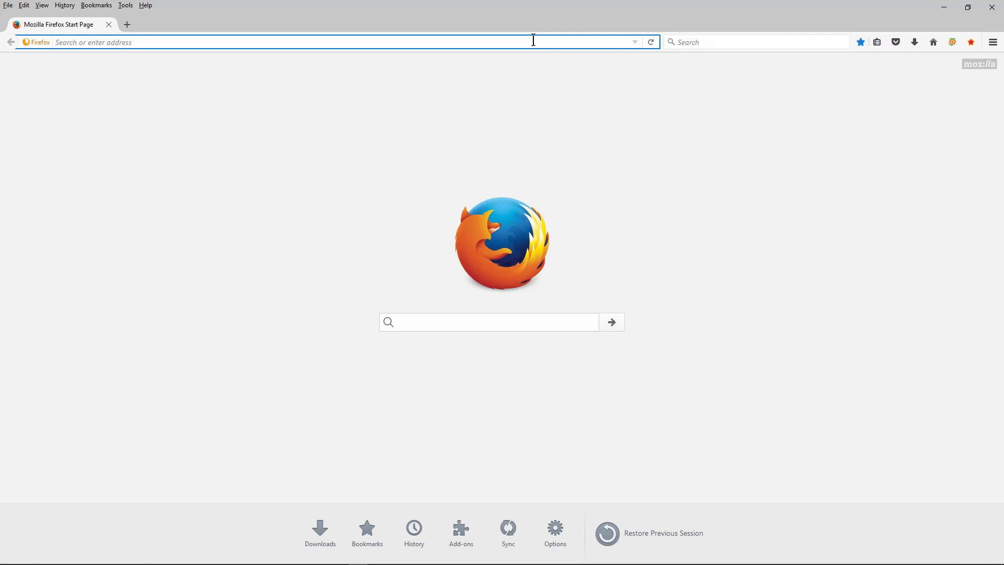
Step: Load le-res.com in Firefox and scroll through the Le Restaurant home page
{"action": "type", "text": "le-res.com/"}
{"action": "key", "text": "Return"}
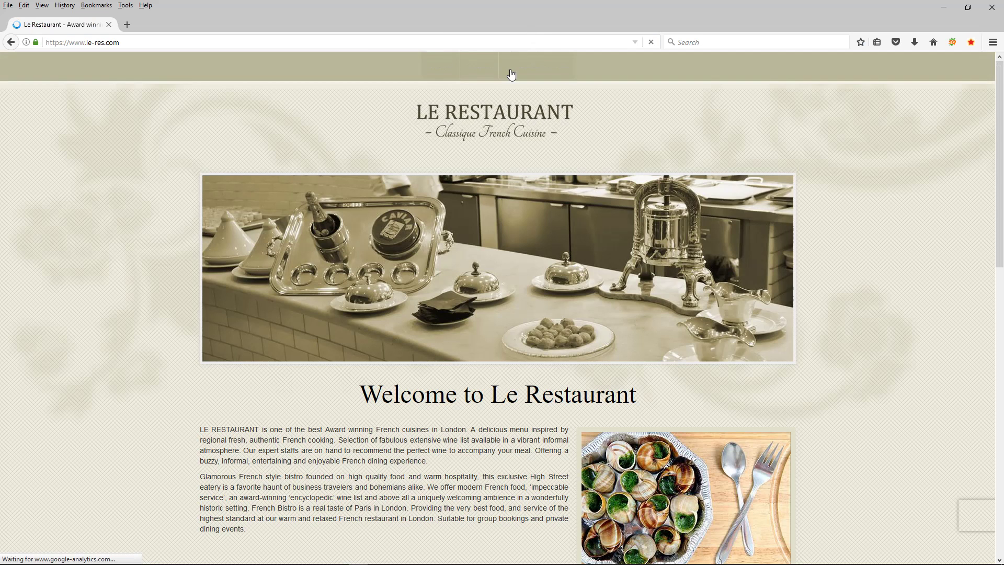
{"action": "scroll", "coordinate": [467, 268], "scroll_direction": "down", "scroll_amount": 15}
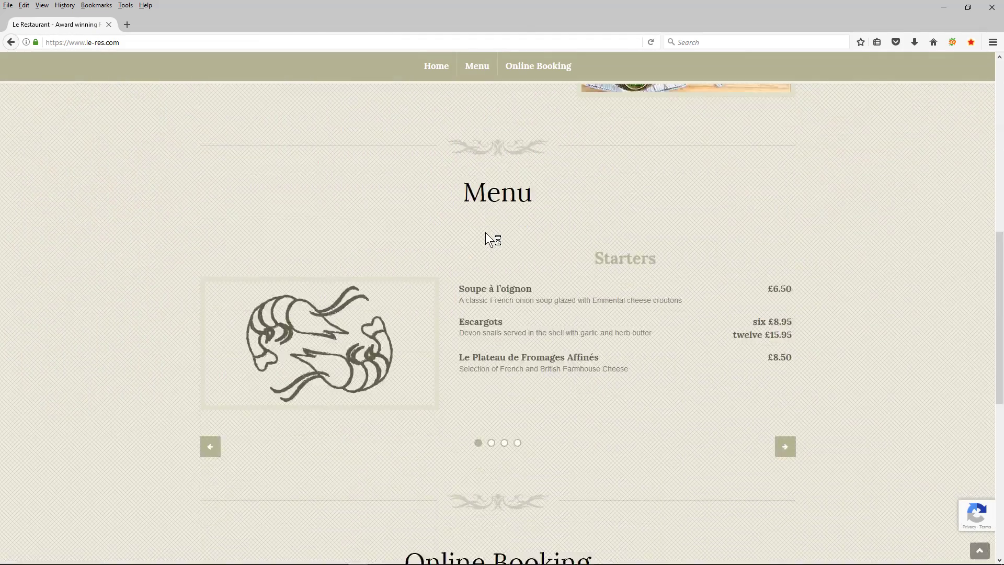
{"action": "scroll", "coordinate": [522, 286], "scroll_direction": "up", "scroll_amount": 15}
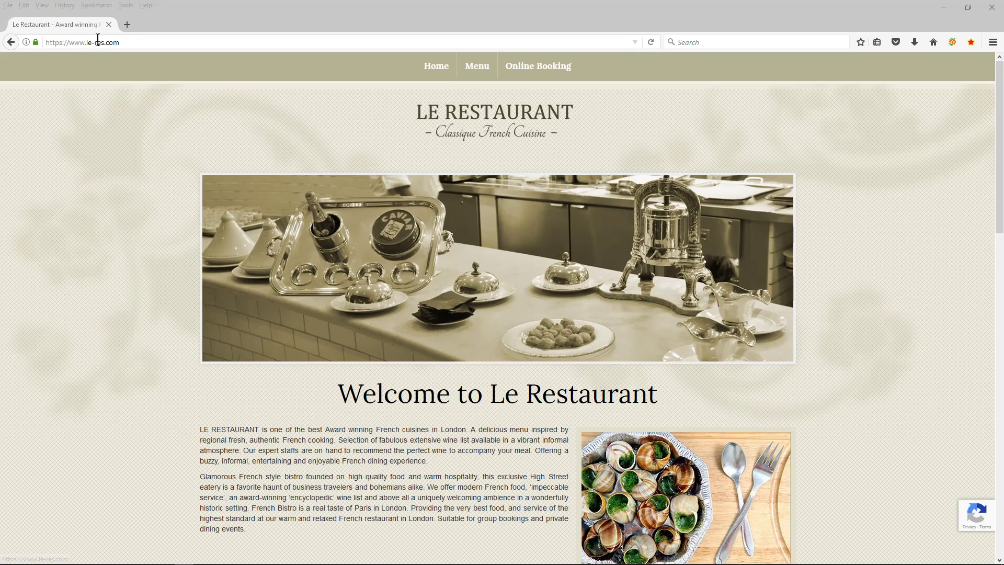
Step: Append /cpanel to the site address to reach the cPanel login page
{"action": "left_click", "coordinate": [139, 42]}
{"action": "left_click", "coordinate": [139, 41]}
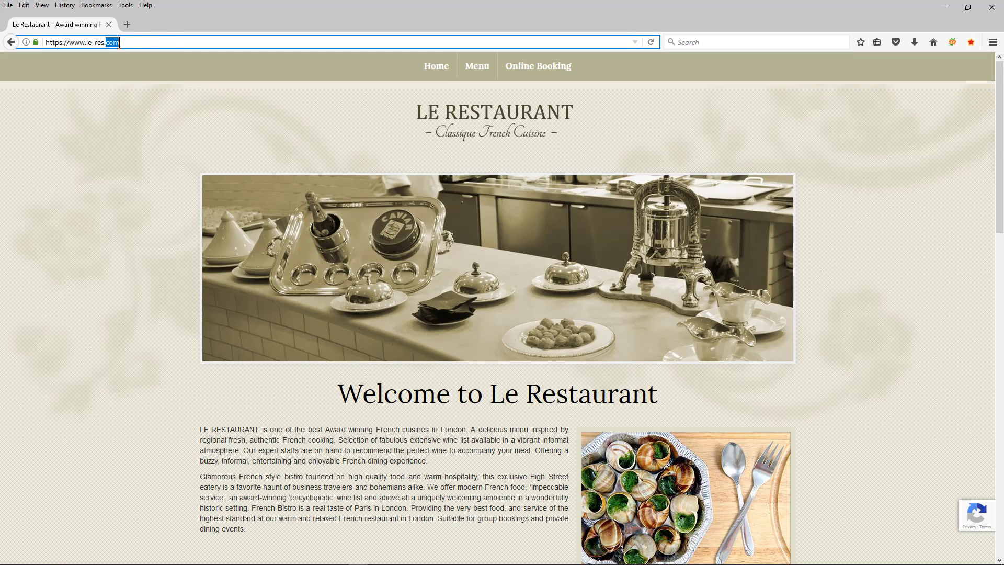
{"action": "type", "text": "/cpanel"}
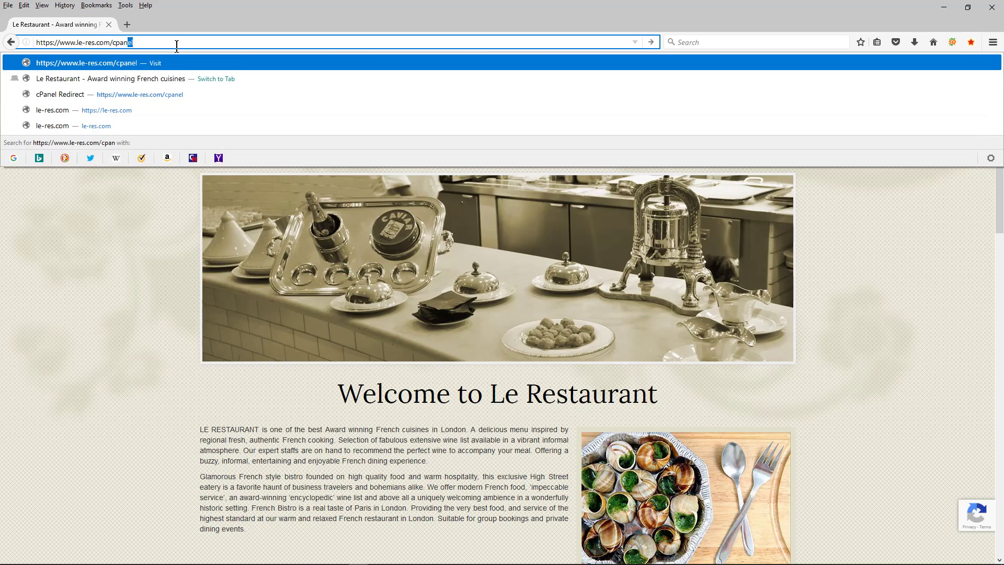
{"action": "key", "text": "Return"}
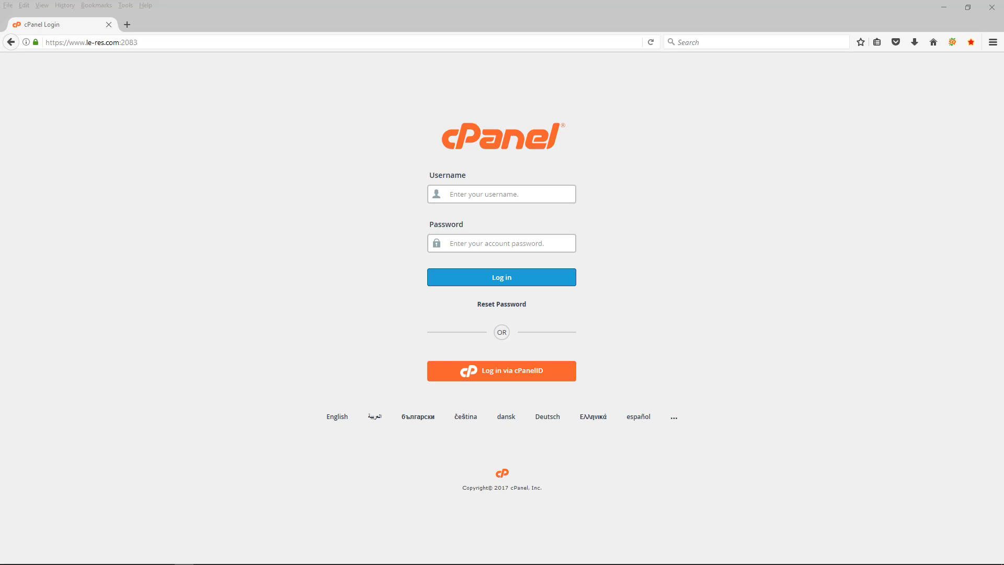
Step: Log in to cPanel with the account username and saved password
{"action": "left_click", "coordinate": [553, 194]}
{"action": "type", "text": "lere4"}
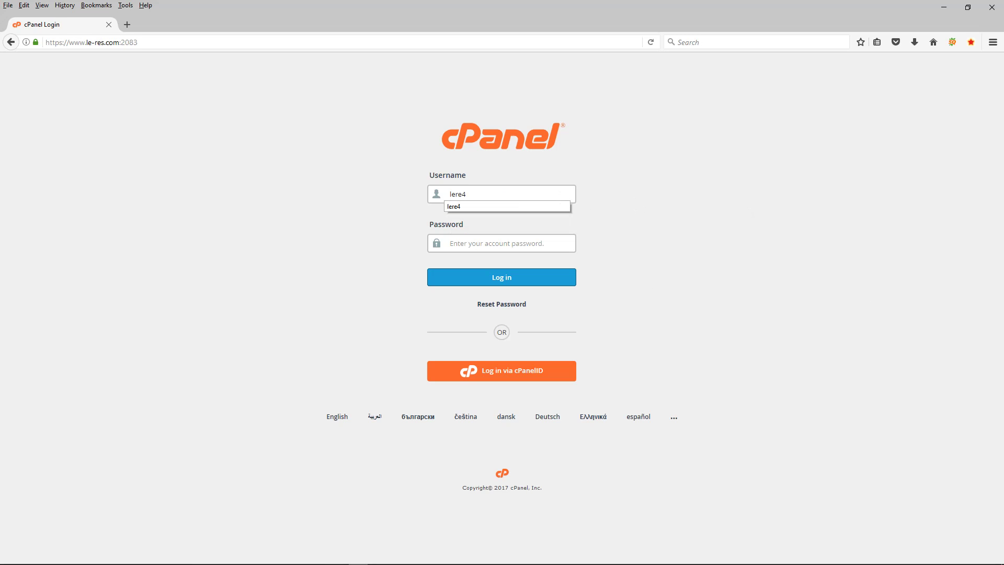
{"action": "left_click", "coordinate": [528, 243]}
{"action": "key", "text": "ctrl+v"}
{"action": "left_click", "coordinate": [499, 278]}
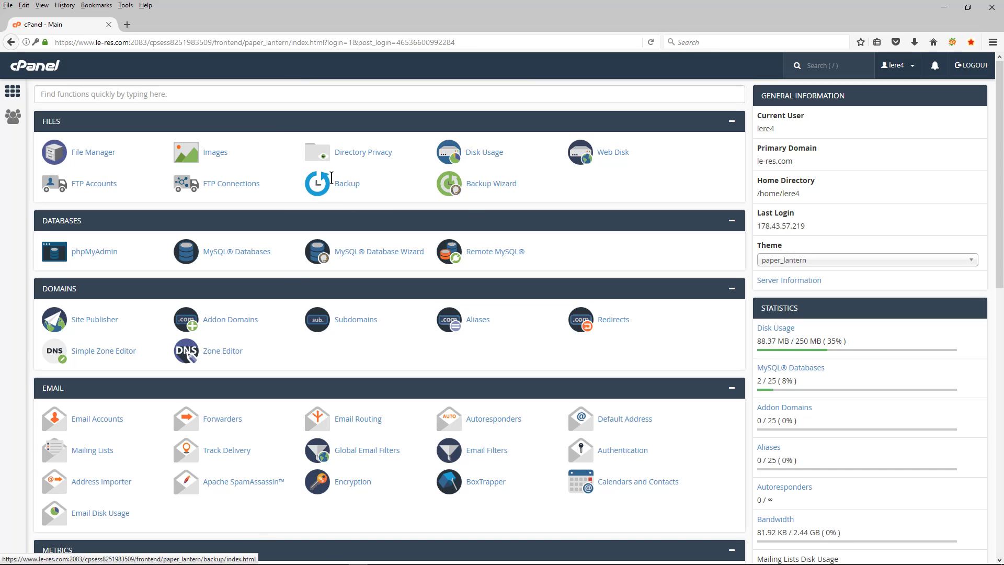
Step: Open Backup under Files, review its sections, and start a full website backup
{"action": "left_click", "coordinate": [346, 193]}
{"action": "left_click", "coordinate": [352, 186]}
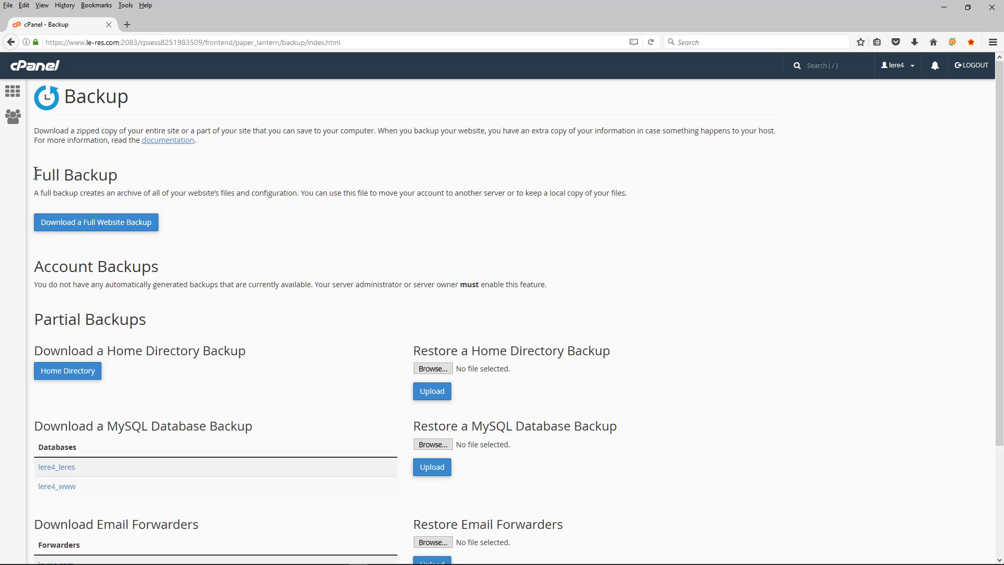
{"action": "left_click_drag", "start_coordinate": [34, 174], "coordinate": [227, 197]}
{"action": "left_click", "coordinate": [119, 191]}
{"action": "scroll", "coordinate": [130, 374], "scroll_direction": "down", "scroll_amount": 2}
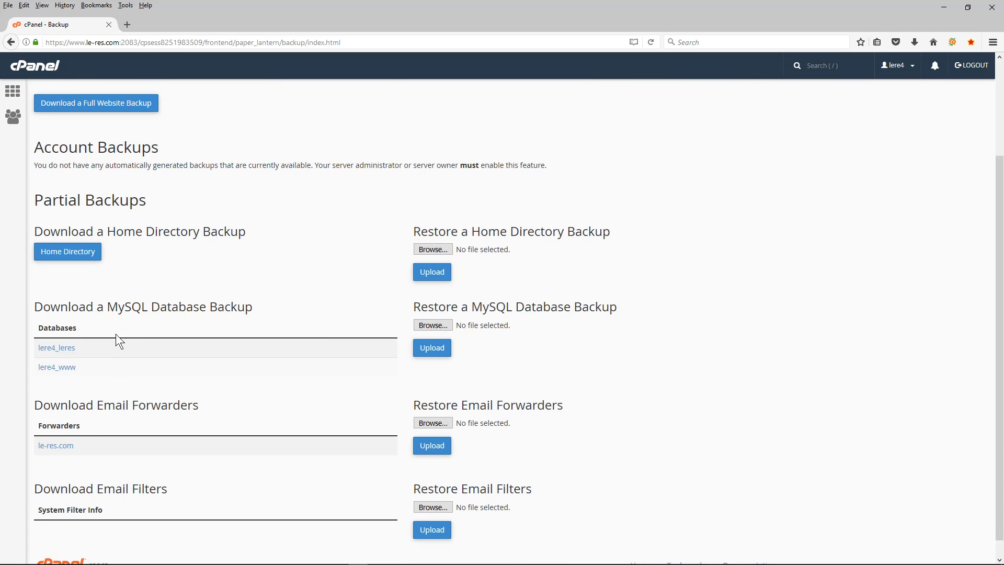
{"action": "scroll", "coordinate": [118, 330], "scroll_direction": "up", "scroll_amount": 2}
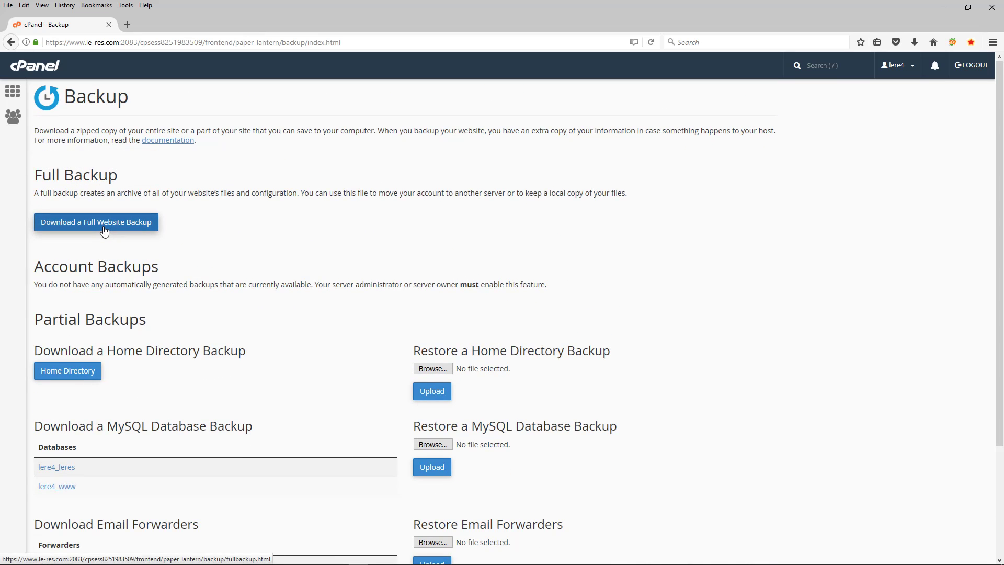
{"action": "left_click", "coordinate": [104, 230]}
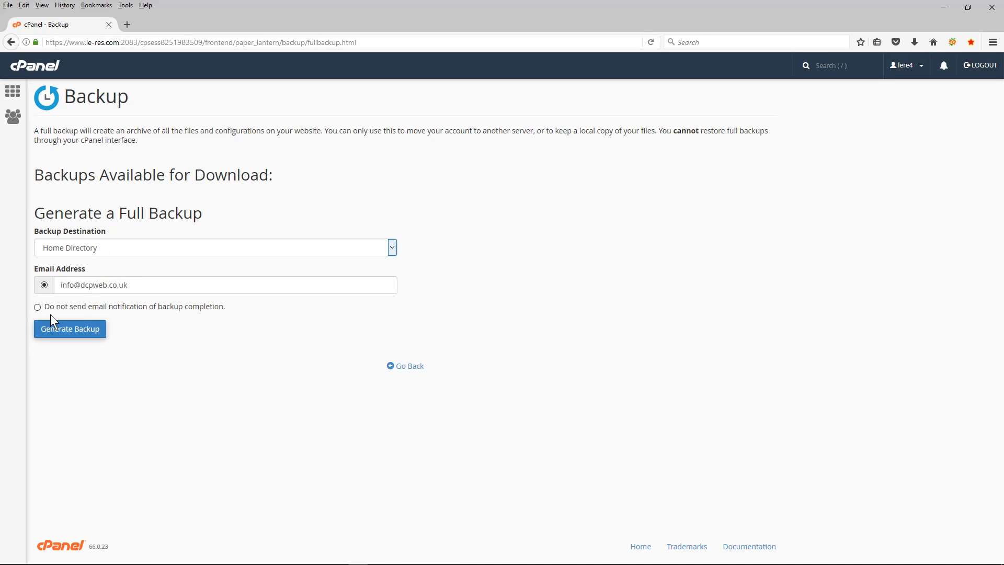
Step: Generate a full backup to the home directory without email notification, then return to check progress
{"action": "left_click", "coordinate": [52, 310]}
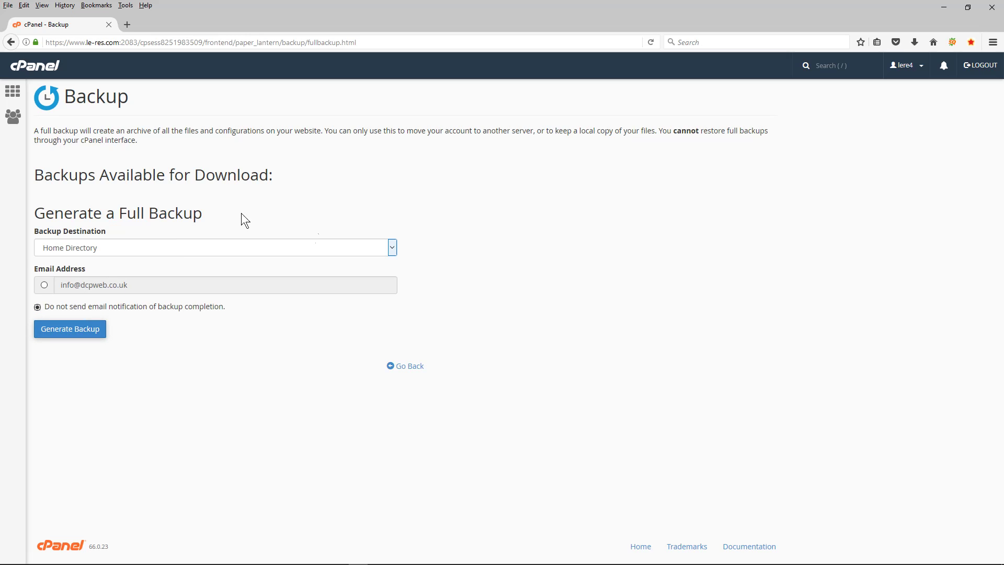
{"action": "left_click", "coordinate": [86, 336]}
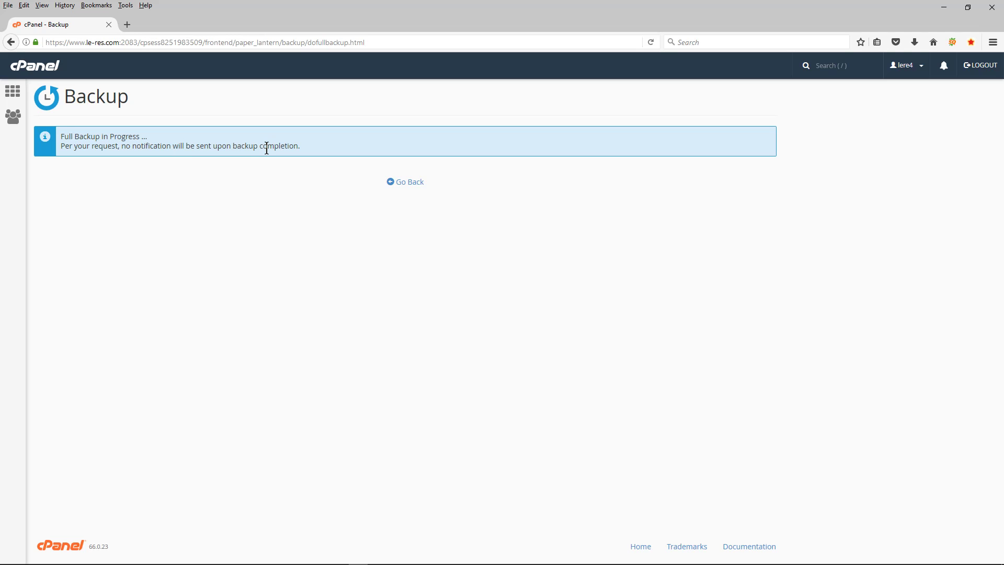
{"action": "left_click", "coordinate": [402, 182]}
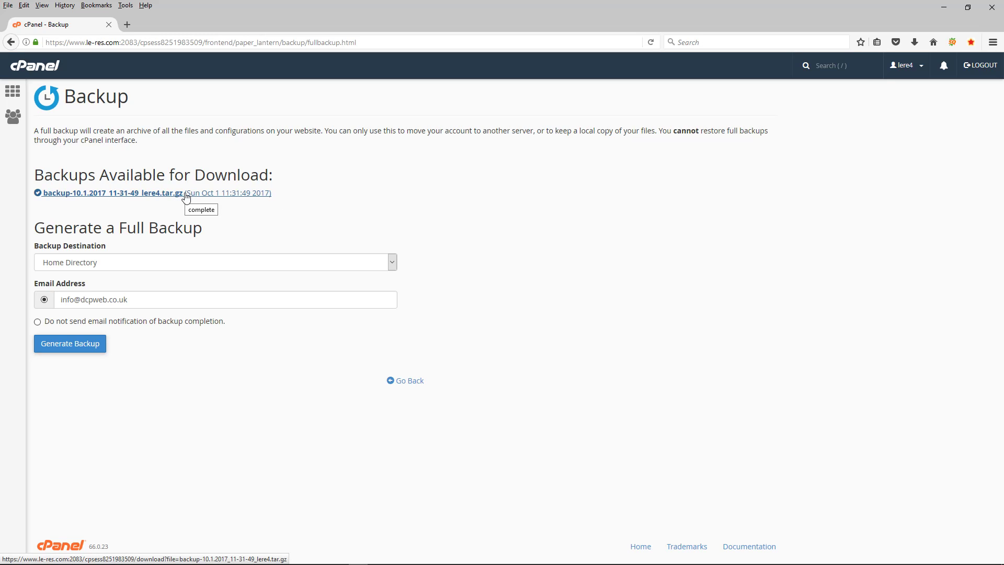
Step: Save the completed full backup .tar.gz archive locally and return to the Backup page
{"action": "left_click", "coordinate": [185, 193]}
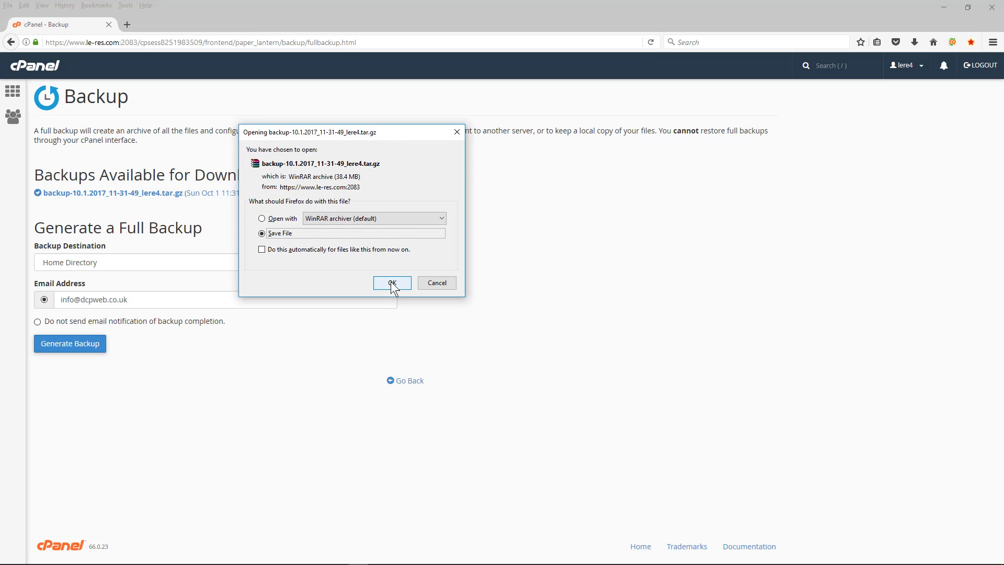
{"action": "left_click", "coordinate": [391, 283]}
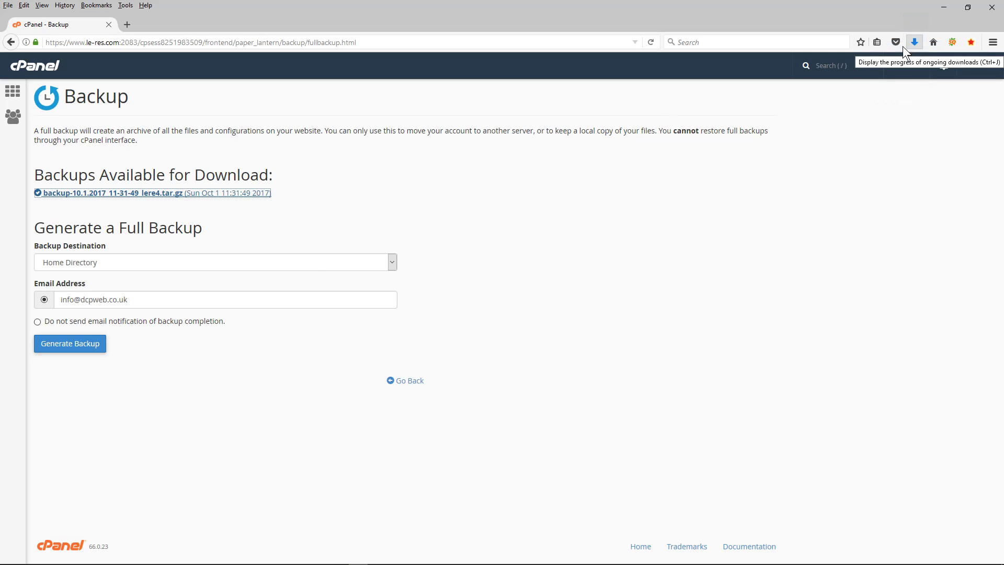
{"action": "left_click", "coordinate": [416, 382]}
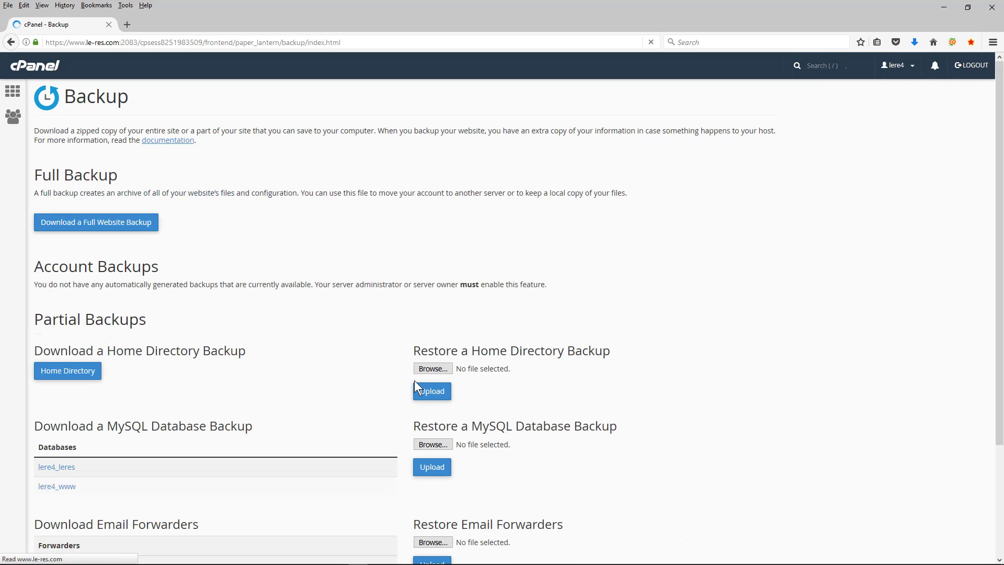
Step: Download and save the home directory backup from Partial Backups
{"action": "scroll", "coordinate": [195, 292], "scroll_direction": "down", "scroll_amount": 4}
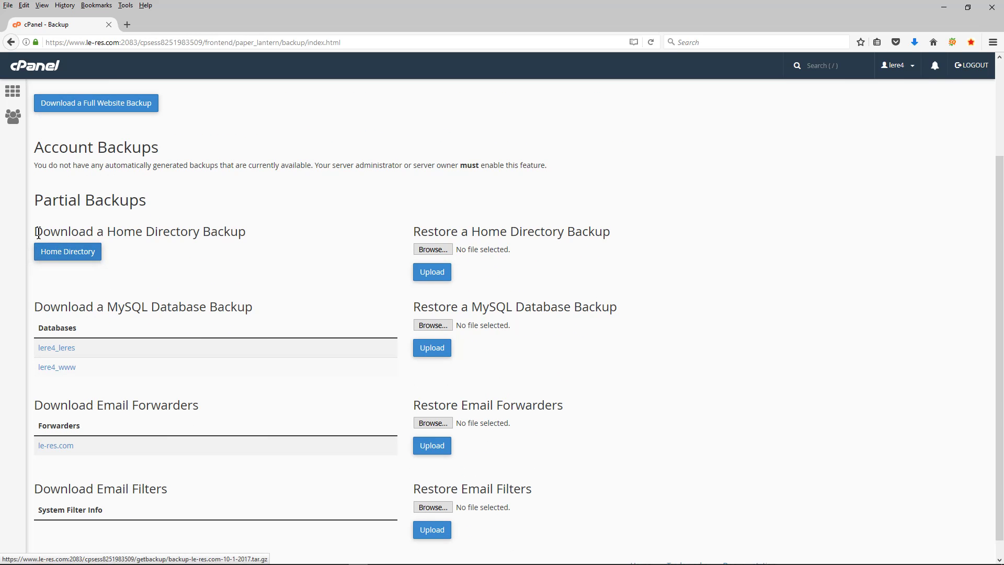
{"action": "left_click_drag", "start_coordinate": [42, 231], "coordinate": [223, 231]}
{"action": "left_click", "coordinate": [187, 279]}
{"action": "left_click", "coordinate": [93, 253]}
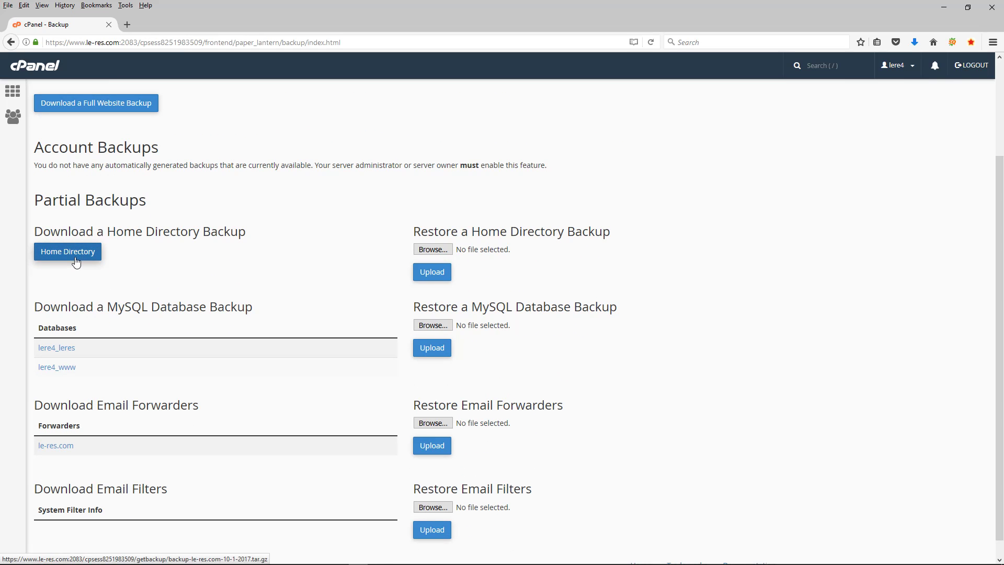
{"action": "left_click", "coordinate": [391, 283]}
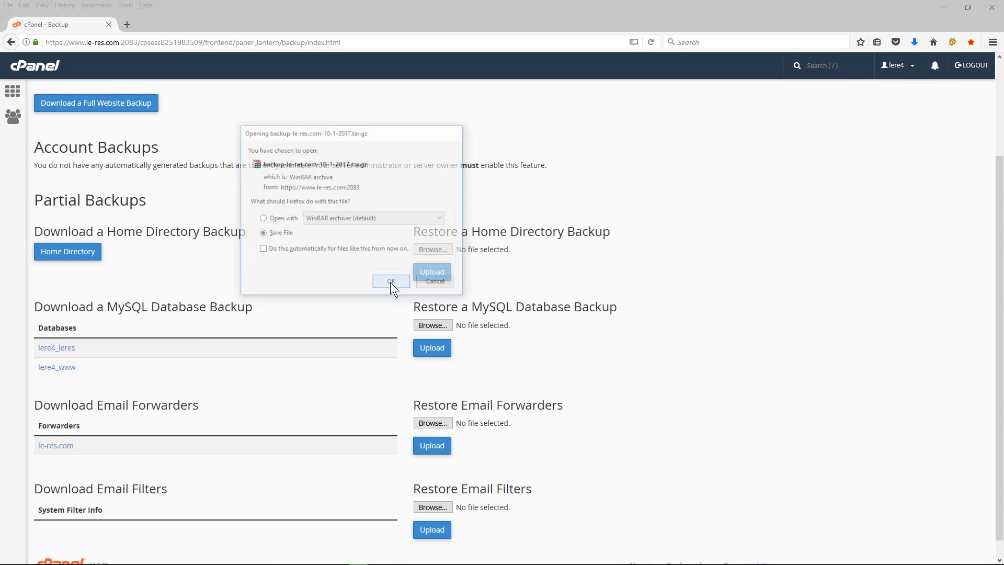
Step: Download the lere4_leres and lere4_www MySQL database backups
{"action": "scroll", "coordinate": [67, 351], "scroll_direction": "down", "scroll_amount": 1}
{"action": "left_click", "coordinate": [68, 346]}
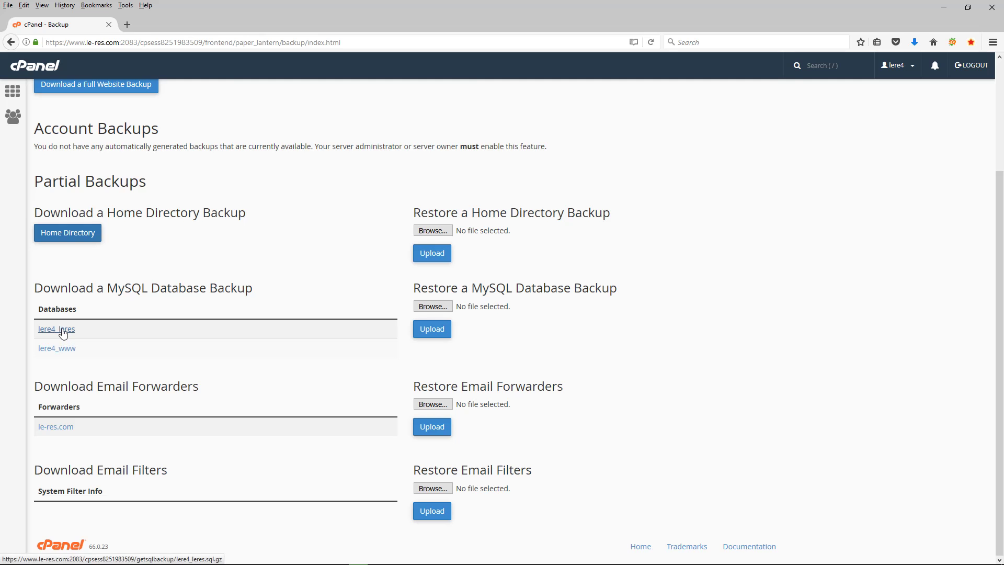
{"action": "left_click", "coordinate": [63, 332]}
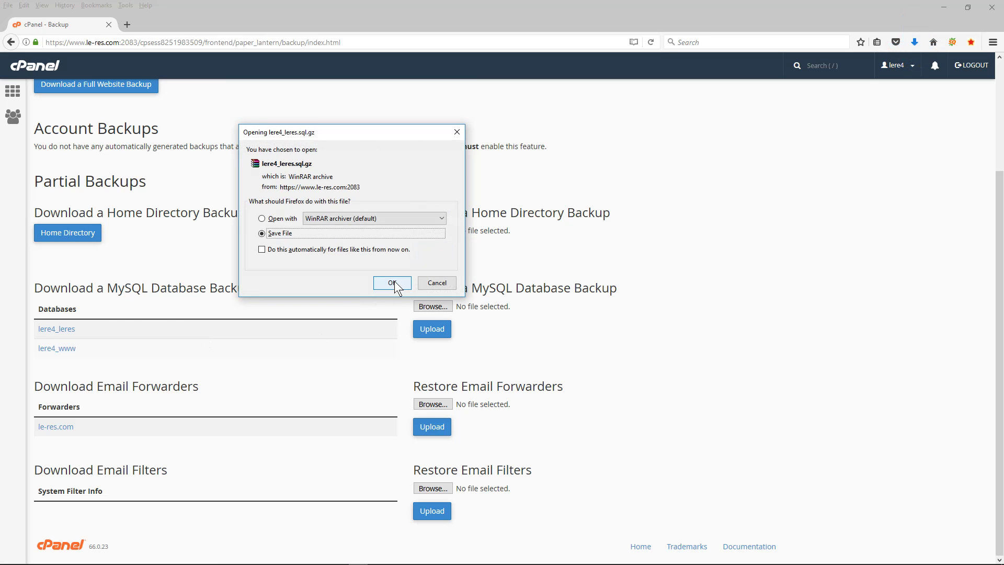
{"action": "left_click", "coordinate": [394, 281]}
{"action": "left_click", "coordinate": [67, 349]}
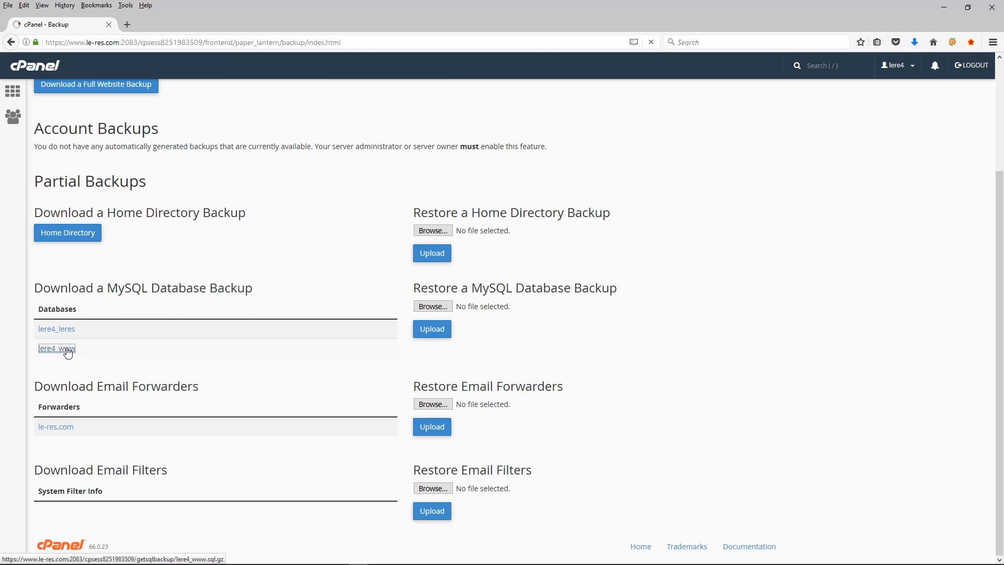
{"action": "left_click", "coordinate": [386, 283]}
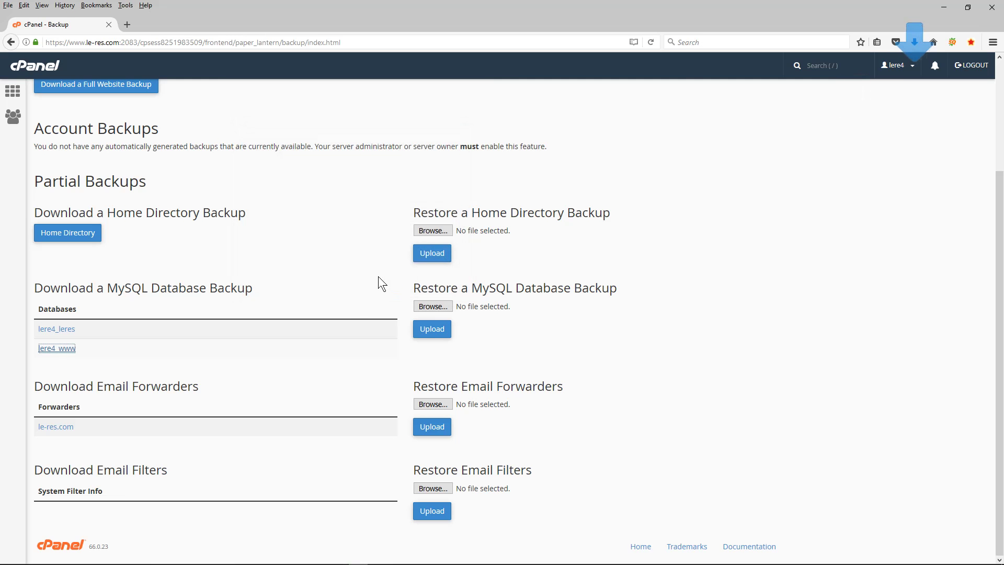
Step: Bring the empty tutorial folder in File Explorer onto the screen over the Backup page
{"action": "scroll", "coordinate": [287, 285], "scroll_direction": "up", "scroll_amount": 5}
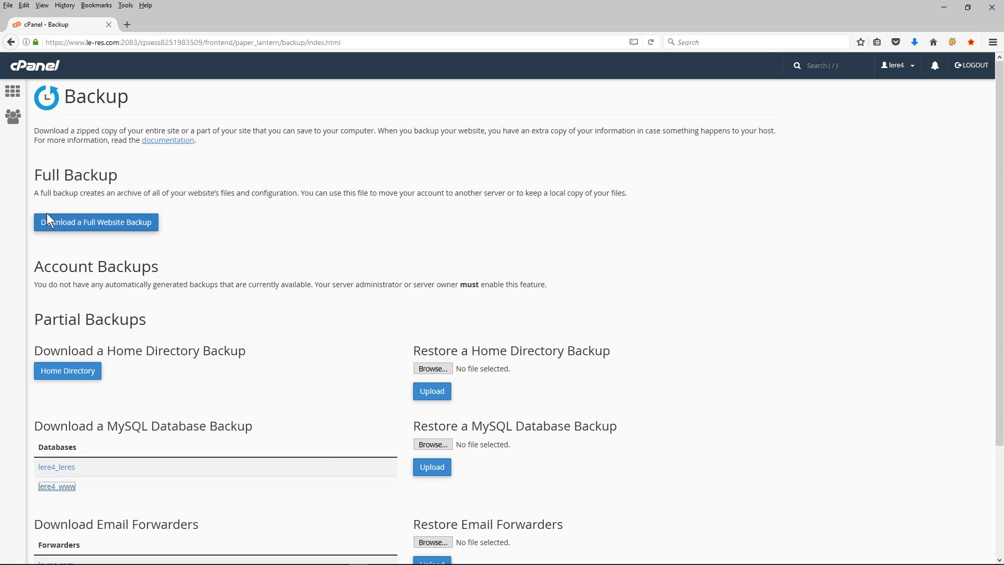
{"action": "left_click_drag", "start_coordinate": [33, 174], "coordinate": [185, 193]}
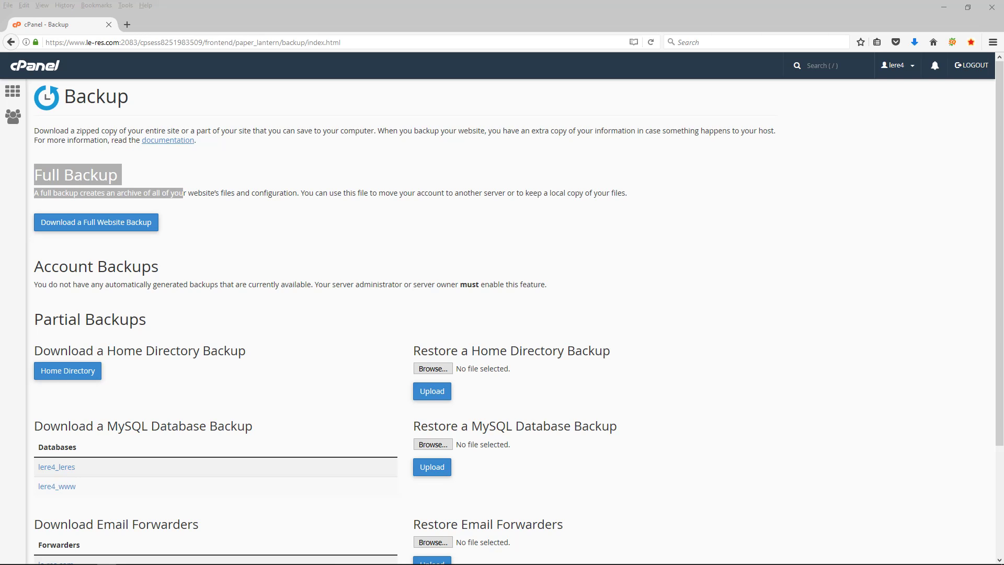
{"action": "left_click_drag", "start_coordinate": [1003, 209], "coordinate": [497, 183]}
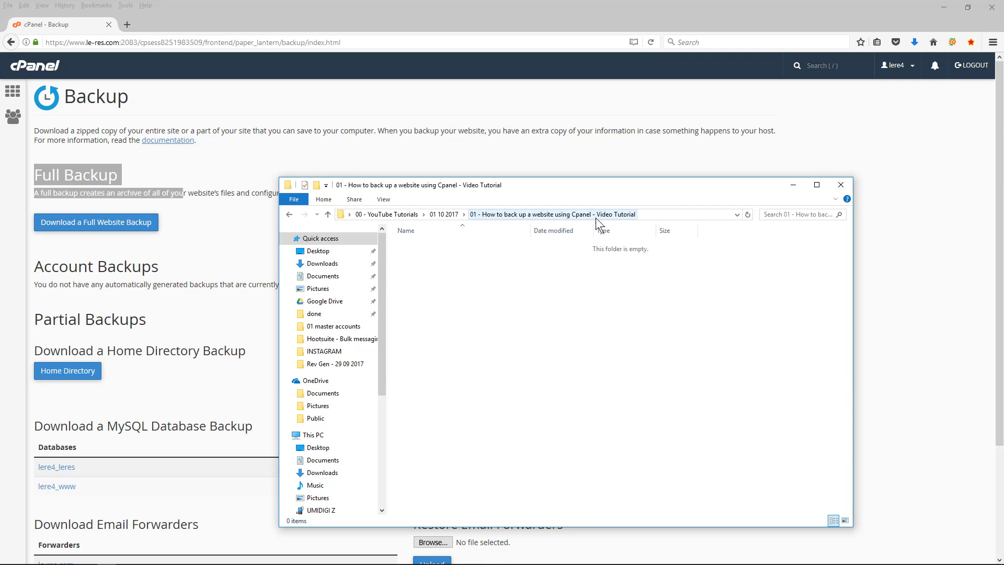
Step: Create a new folder named 'le-res.com - backup - 01 10 2017' and open it
{"action": "right_click", "coordinate": [463, 279]}
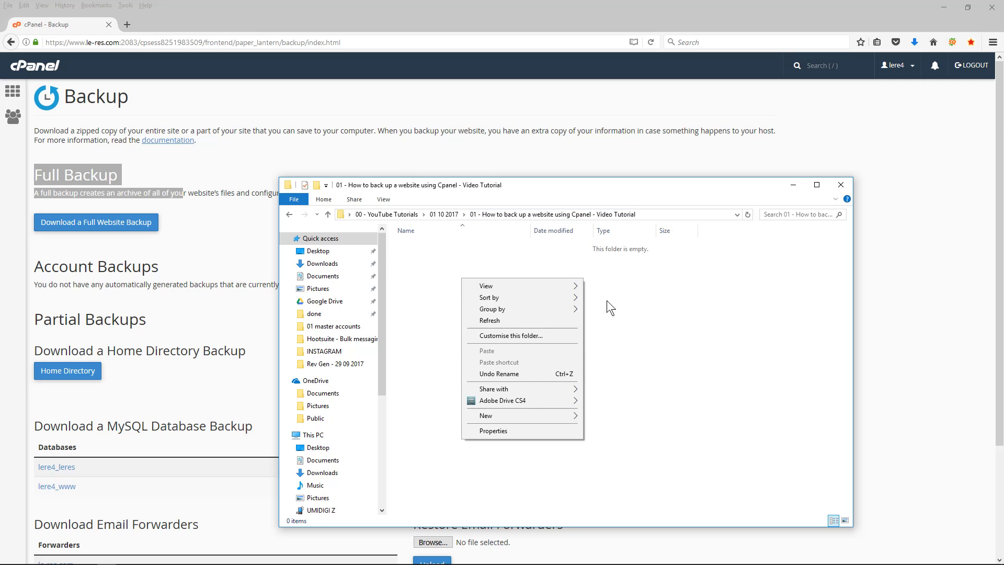
{"action": "mouse_move", "coordinate": [531, 413]}
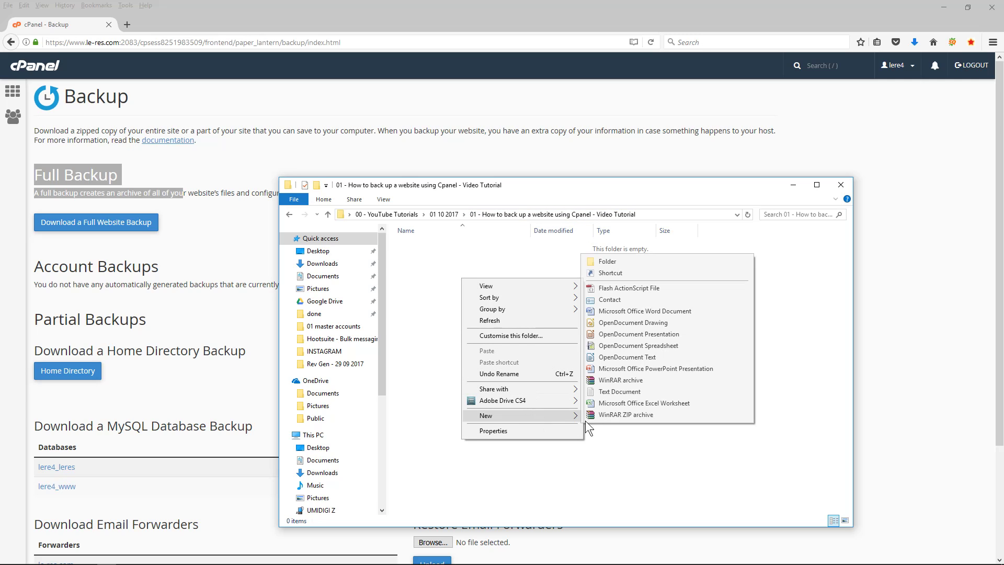
{"action": "left_click", "coordinate": [613, 263]}
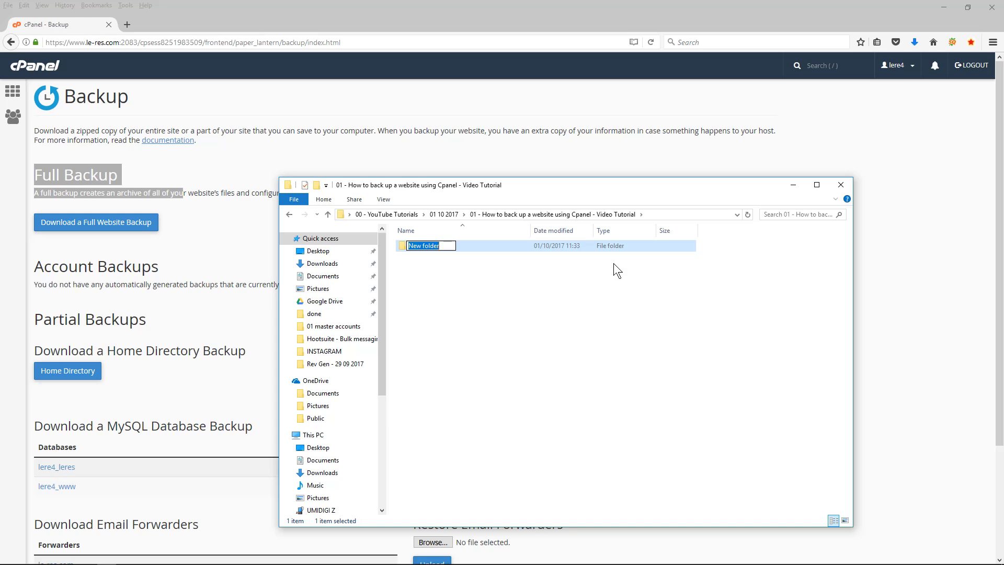
{"action": "type", "text": "le-res.com - 01 10 2017"}
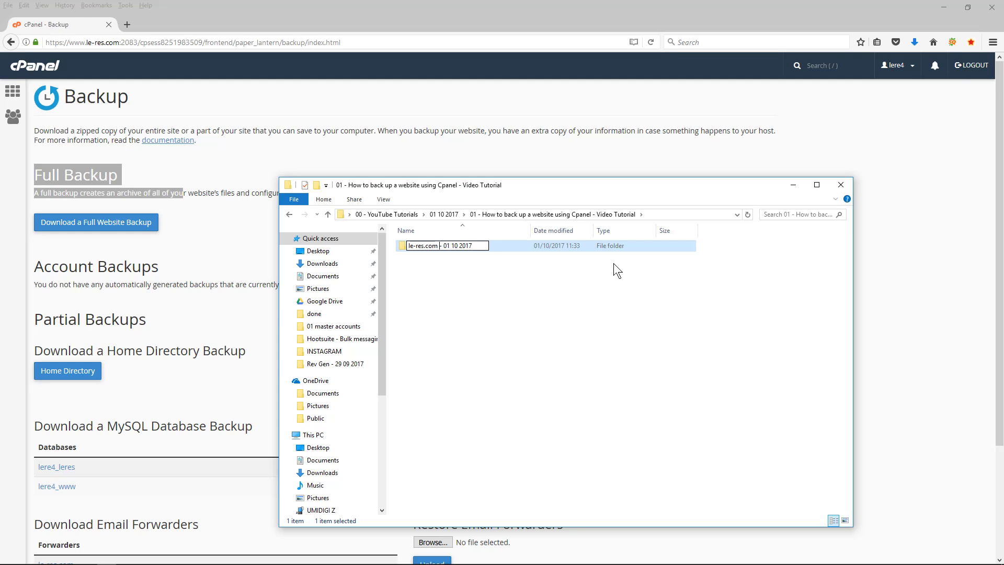
{"action": "type", "text": "- backup"}
{"action": "left_click", "coordinate": [439, 245]}
{"action": "double_click", "coordinate": [435, 245]}
{"action": "left_click", "coordinate": [443, 246]}
{"action": "left_click_drag", "start_coordinate": [444, 246], "coordinate": [511, 245]}
{"action": "key", "text": "Return"}
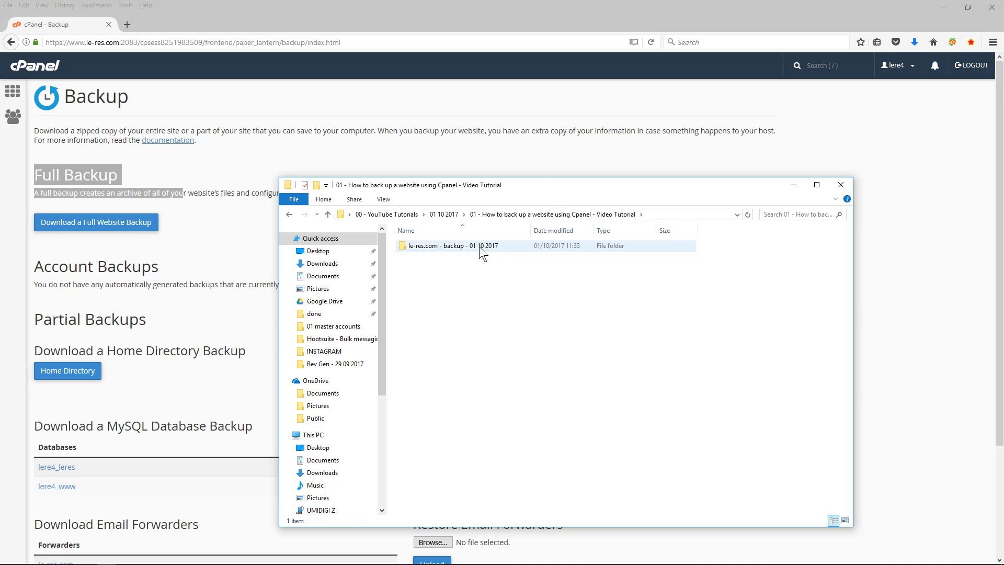
{"action": "double_click", "coordinate": [479, 246]}
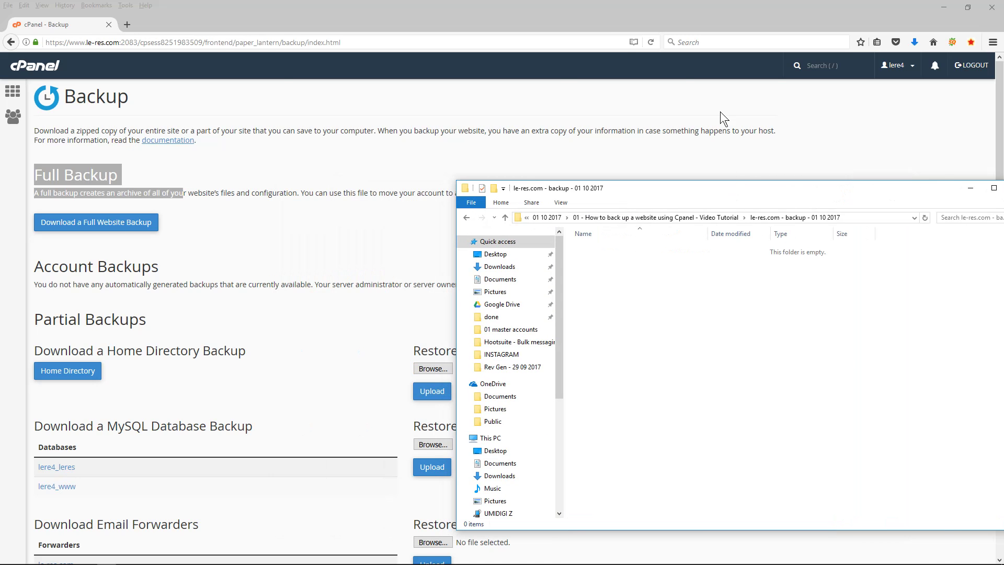
Step: Snap Firefox left and File Explorer right, then show the full download history
{"action": "left_click_drag", "start_coordinate": [596, 7], "coordinate": [1, 156]}
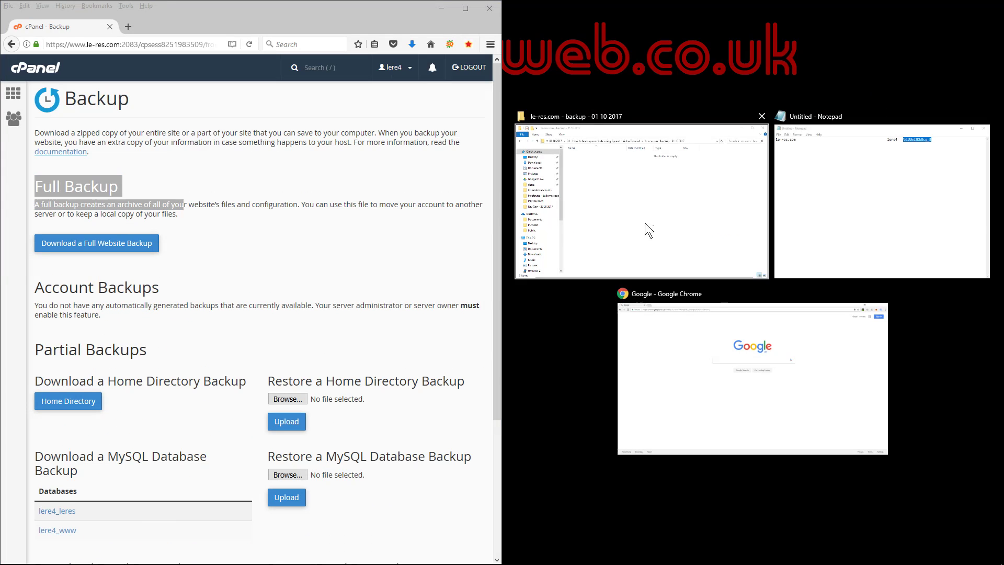
{"action": "left_click", "coordinate": [651, 223]}
{"action": "left_click", "coordinate": [412, 44]}
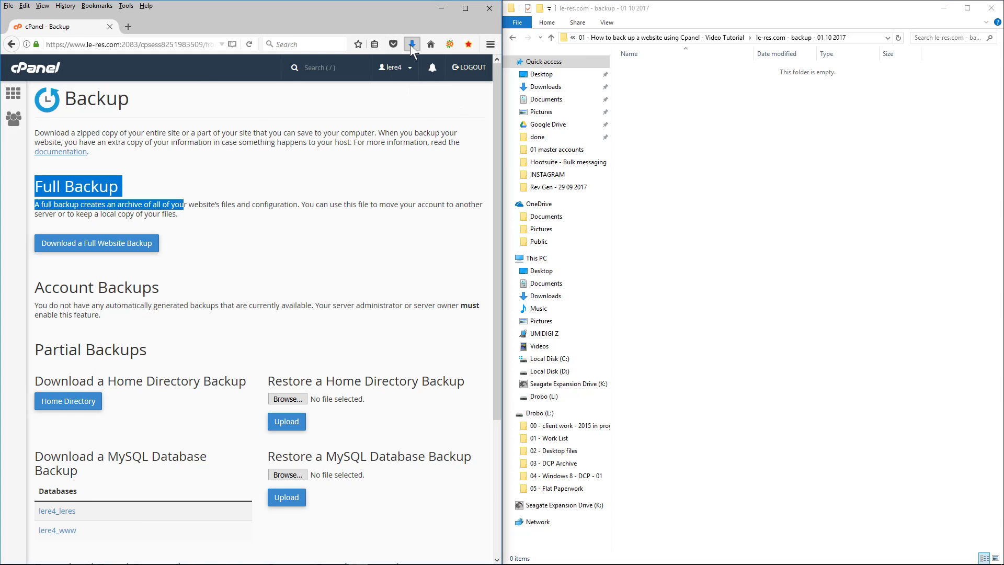
{"action": "left_click", "coordinate": [317, 207]}
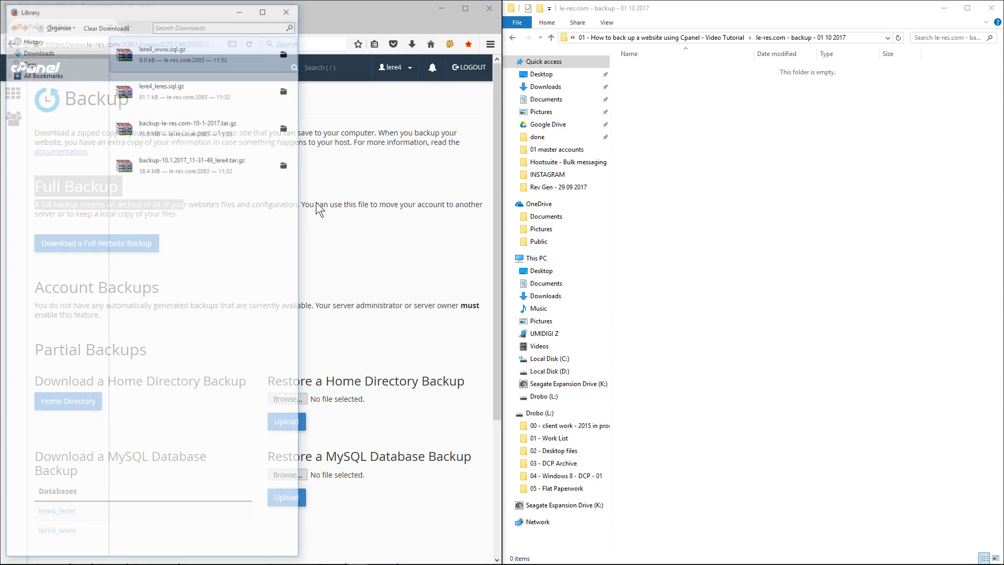
Step: Copy lere4_www.sql.gz, lere4_leres.sql.gz and both .tar.gz backups into the dated folder
{"action": "left_click_drag", "start_coordinate": [178, 50], "coordinate": [664, 122]}
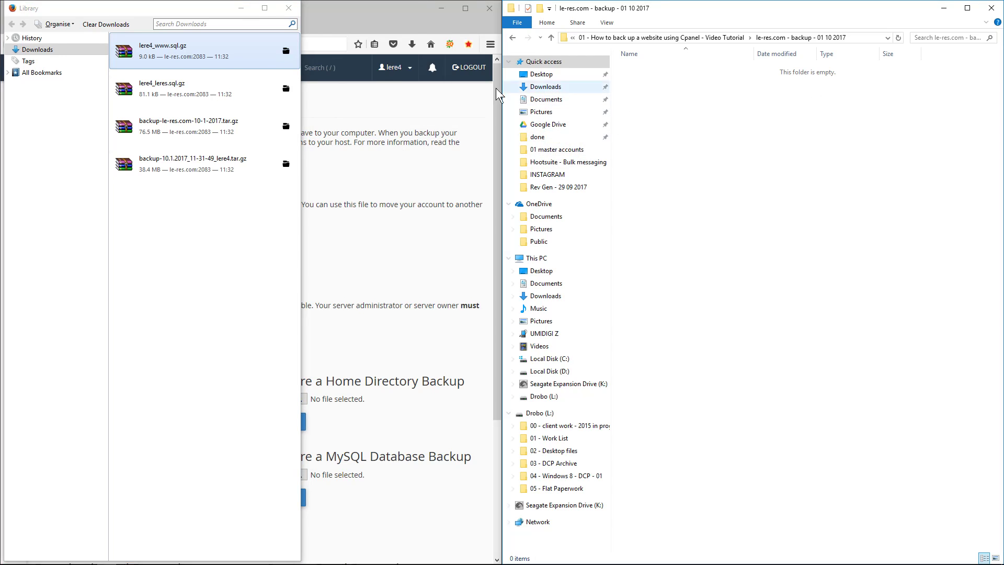
{"action": "left_click_drag", "start_coordinate": [157, 87], "coordinate": [746, 139]}
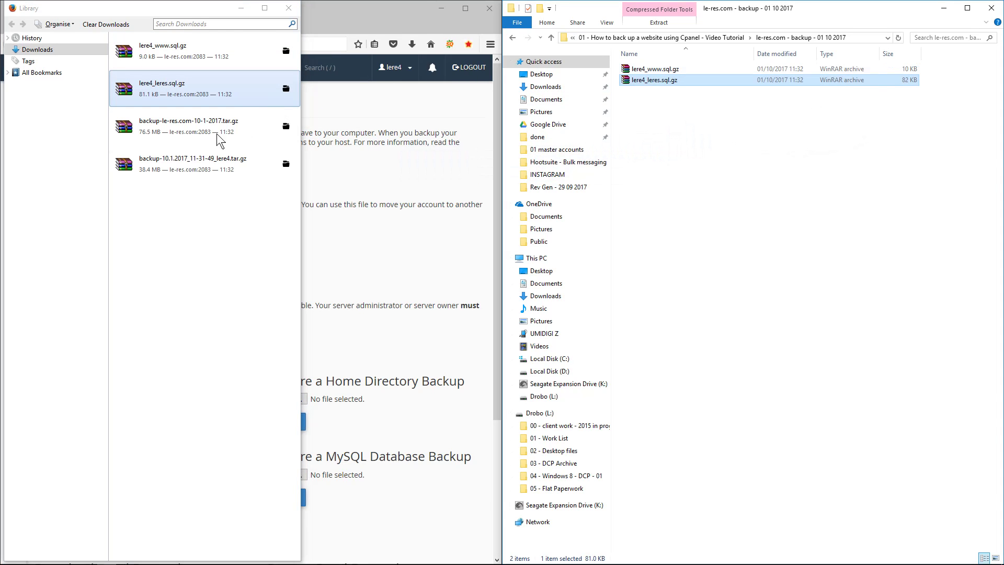
{"action": "left_click_drag", "start_coordinate": [177, 128], "coordinate": [433, 204]}
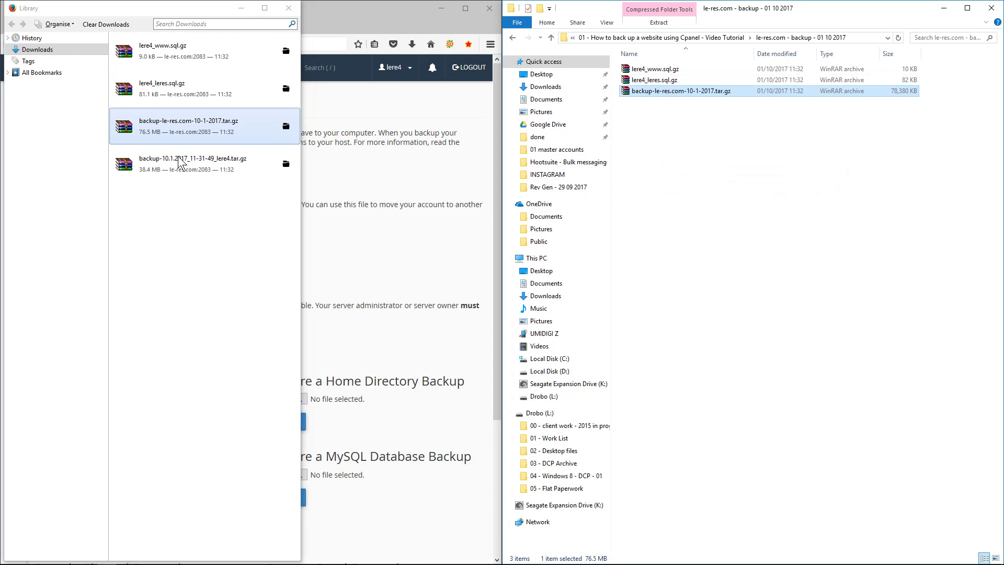
{"action": "left_click_drag", "start_coordinate": [180, 164], "coordinate": [746, 204]}
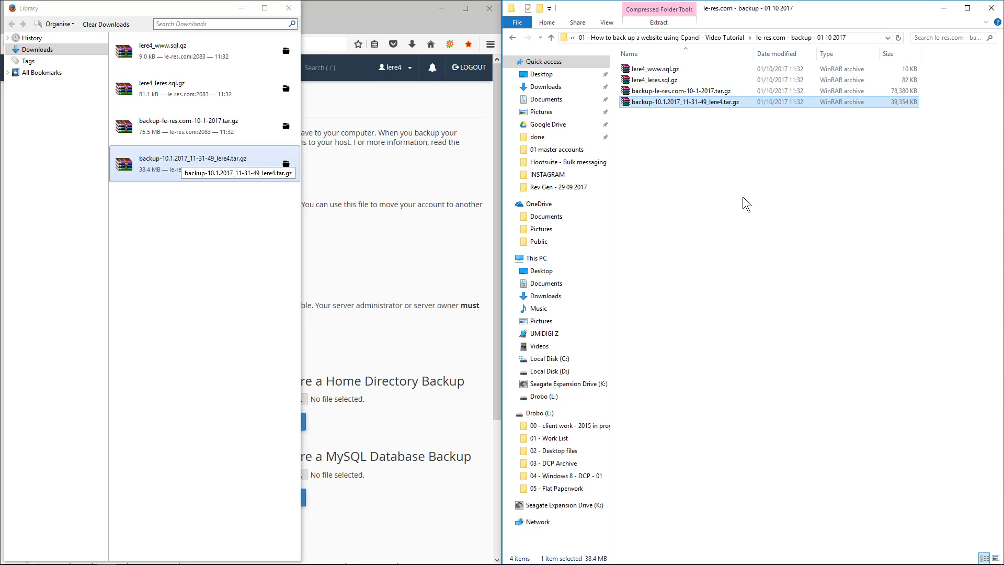
{"action": "left_click", "coordinate": [747, 201]}
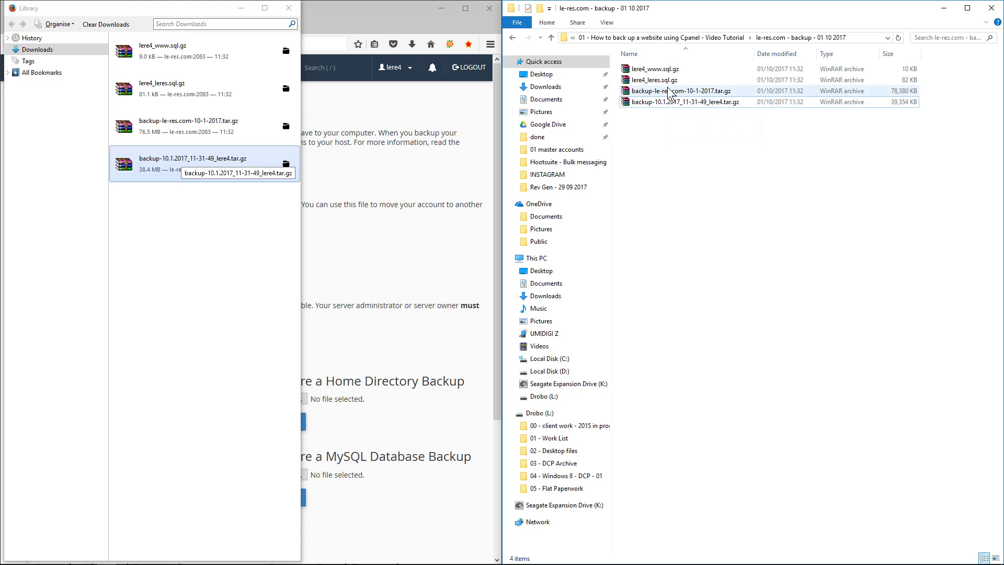
{"action": "left_click_drag", "start_coordinate": [732, 135], "coordinate": [625, 62]}
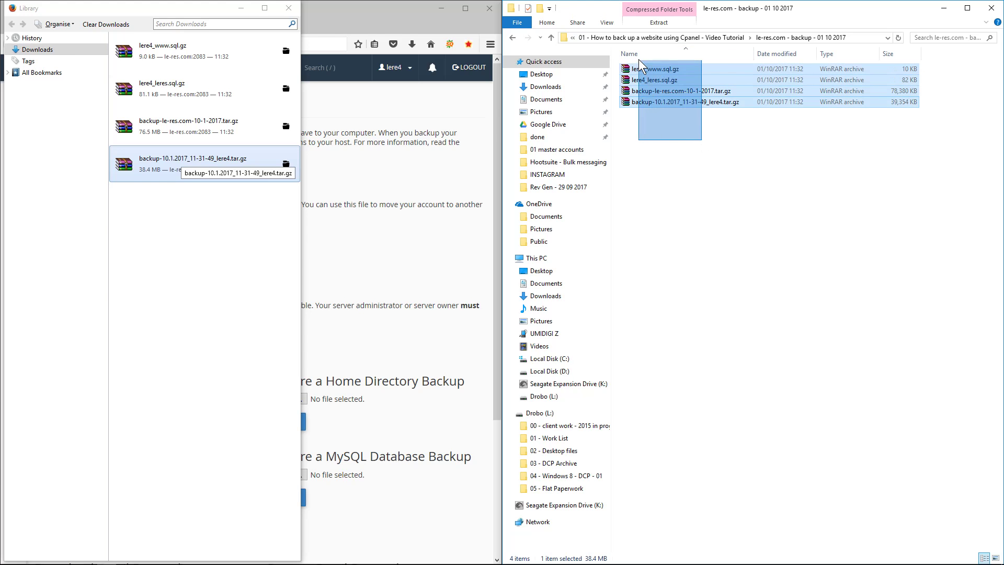
{"action": "left_click", "coordinate": [102, 30]}
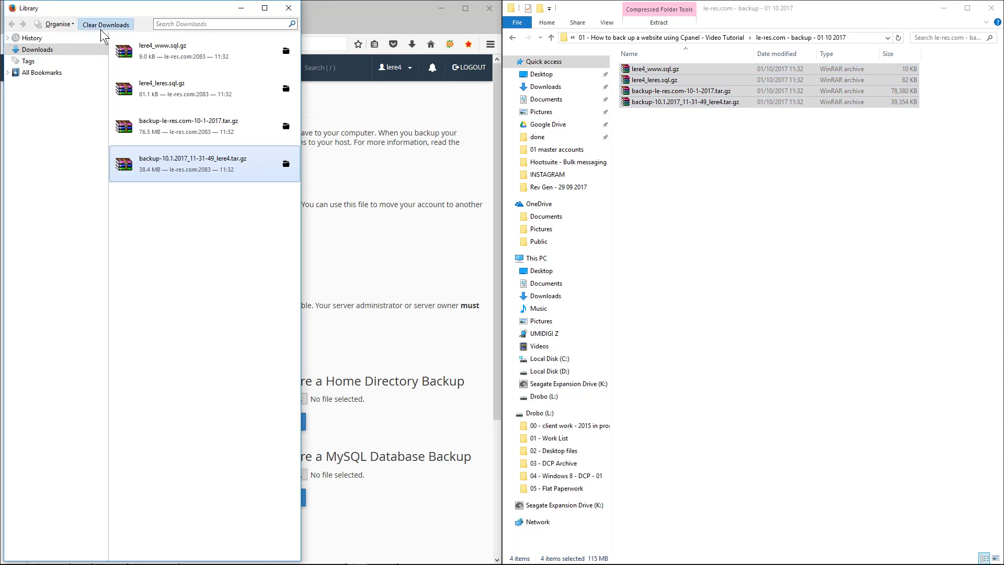
Step: Clear the Firefox download history, close the Library, and close File Explorer
{"action": "left_click", "coordinate": [287, 8]}
{"action": "left_click", "coordinate": [413, 259]}
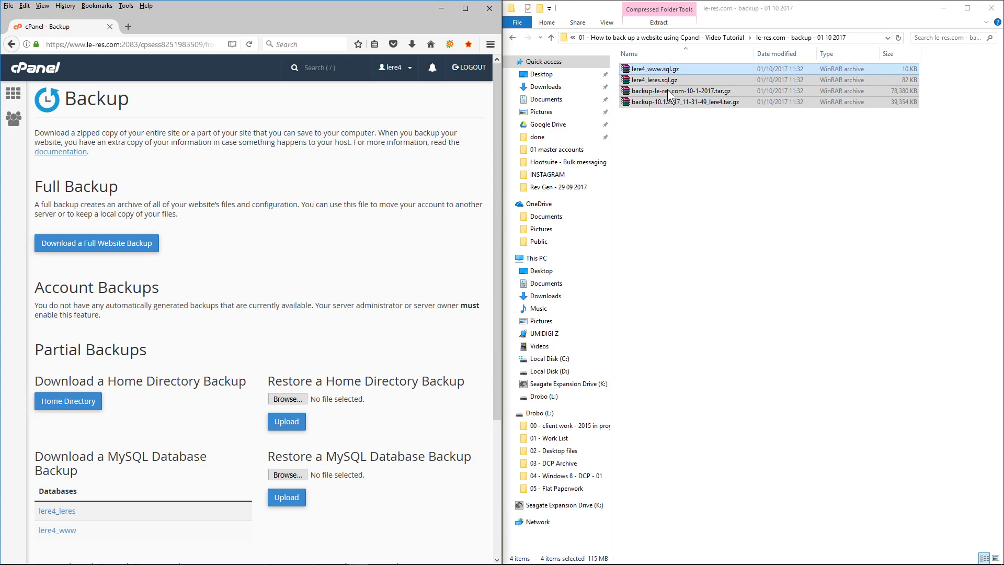
{"action": "left_click", "coordinate": [680, 133]}
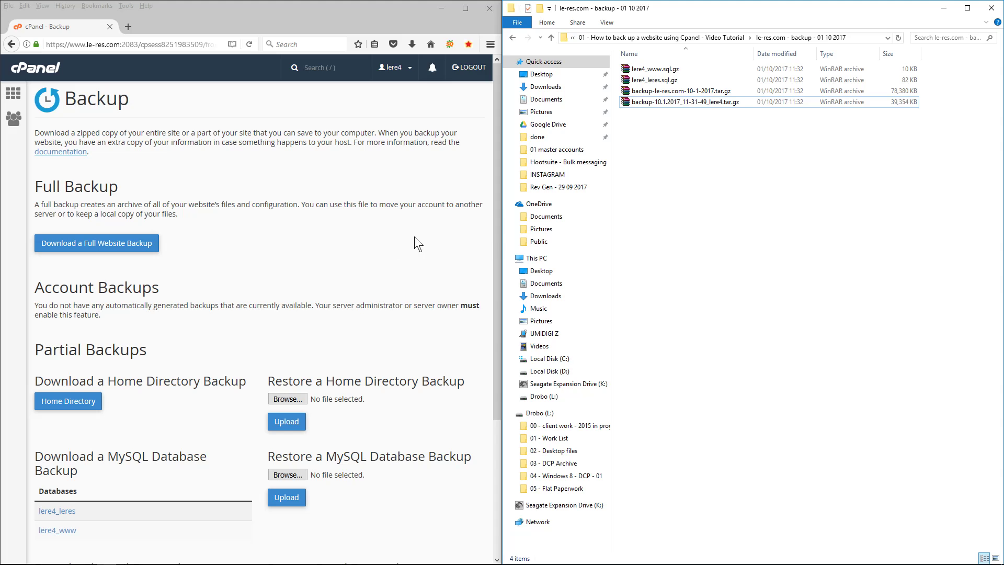
{"action": "left_click_drag", "start_coordinate": [716, 159], "coordinate": [613, 48]}
{"action": "left_click", "coordinate": [706, 174]}
{"action": "left_click", "coordinate": [991, 8]}
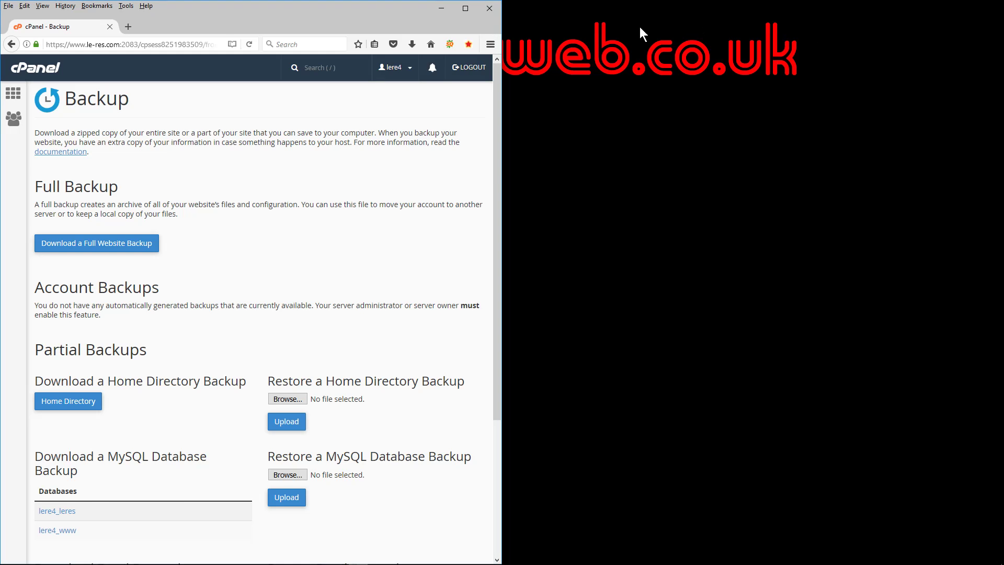